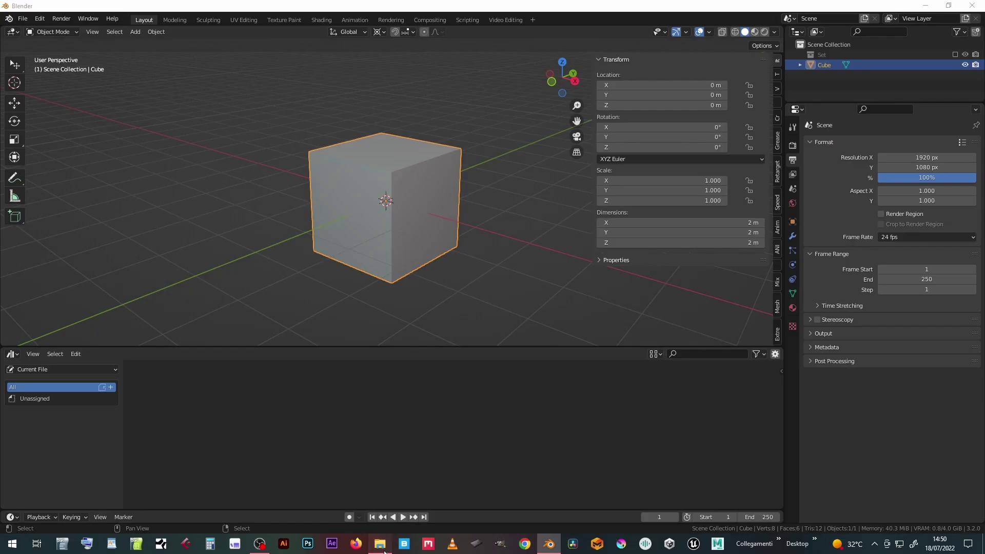
Extract Cyber Holograms.zip in the Ologrammi folder, overwriting all files, and enter the Cyber Hologram Assets folder.
left_click(381, 545)
right_click(440, 180)
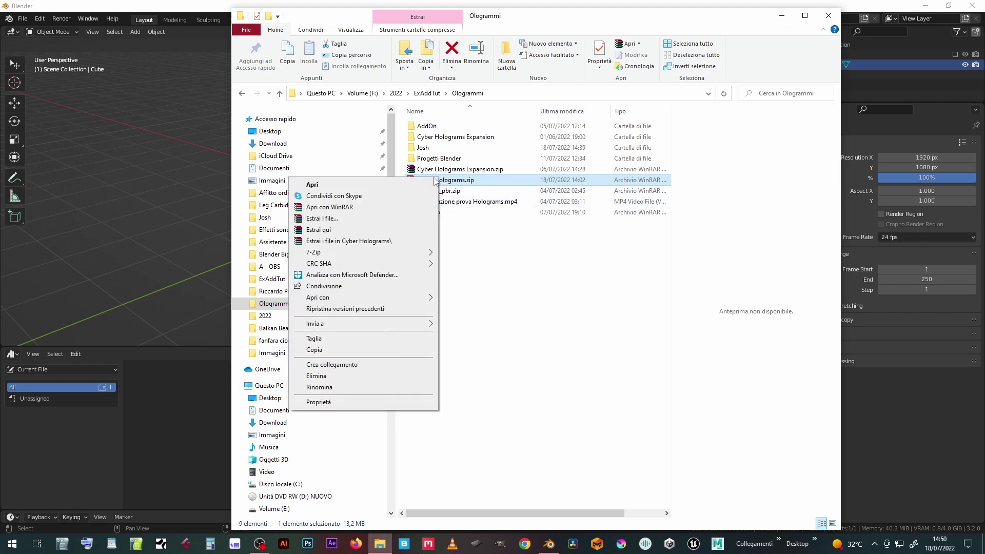
left_click(329, 242)
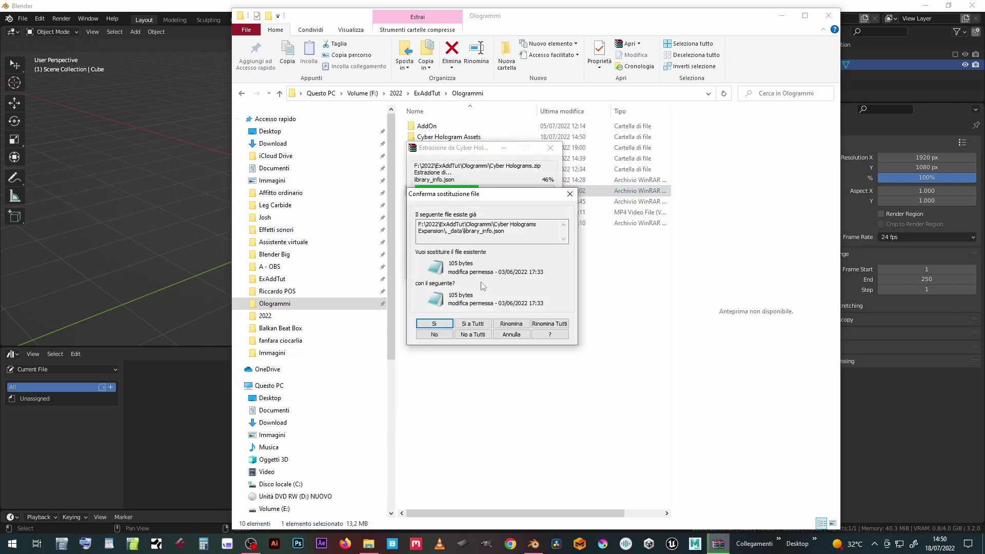
left_click(434, 324)
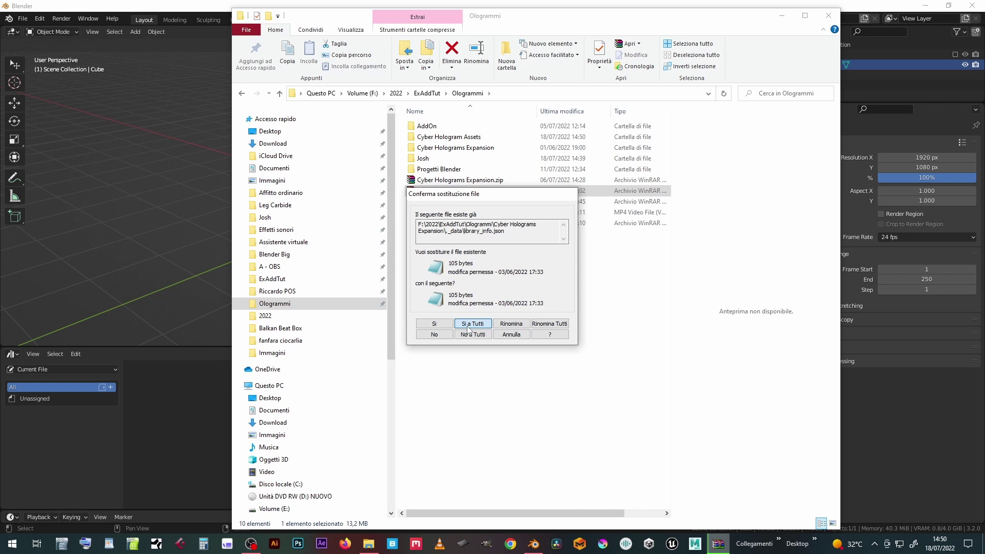
double_click(476, 138)
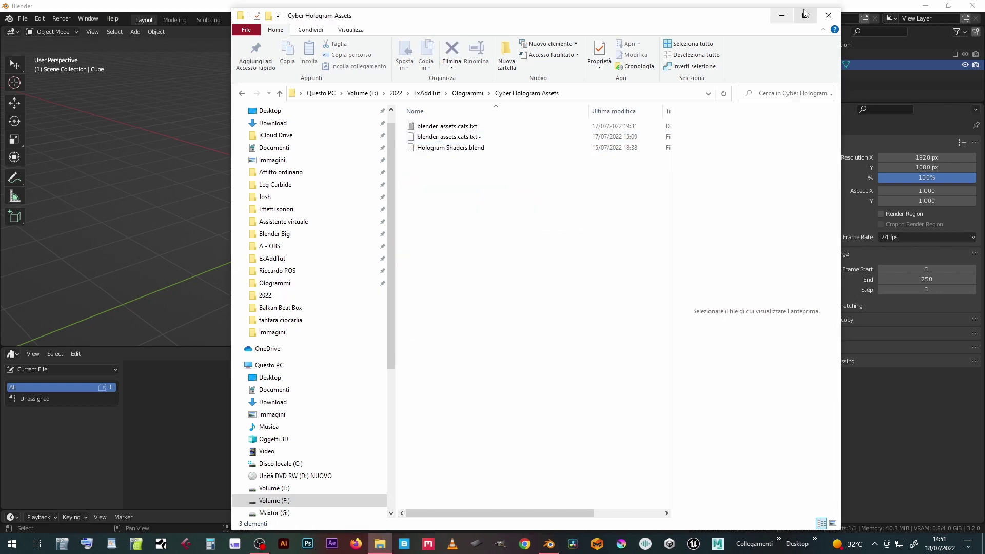
Back in Blender, add the Ologrammi/Cyber Hologram Assets folder as an asset library in Preferences File Paths.
left_click(782, 18)
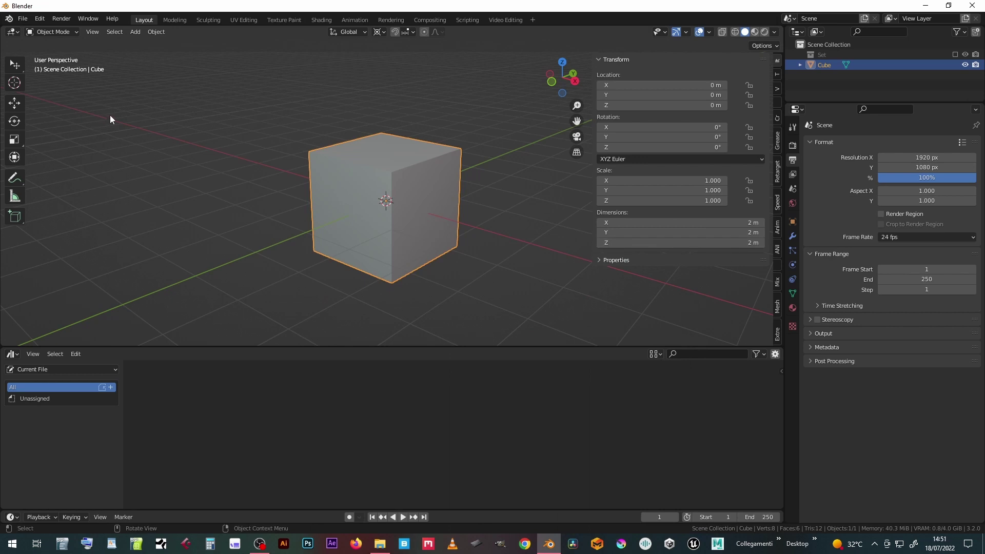
left_click(32, 19)
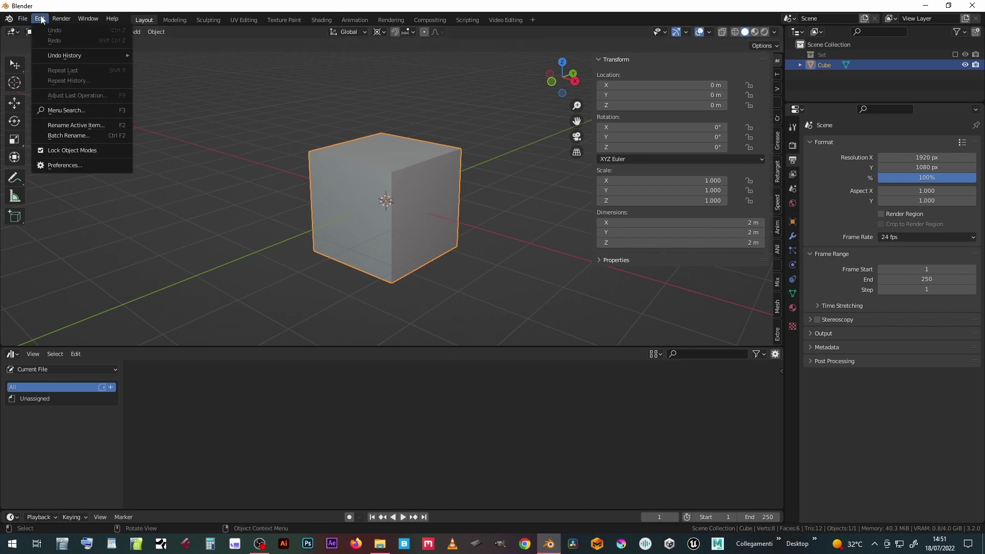
mouse_move(41, 20)
left_click(56, 165)
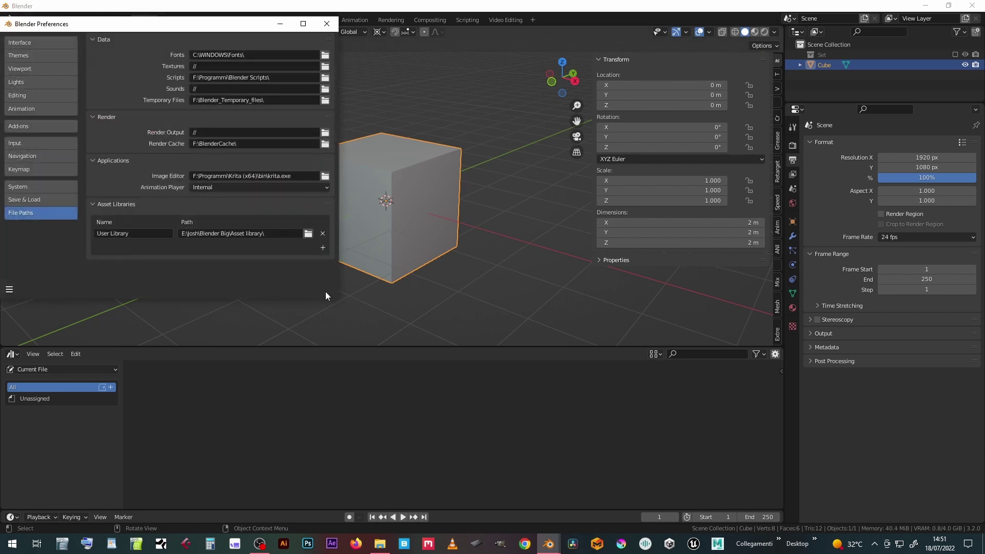
left_click(323, 248)
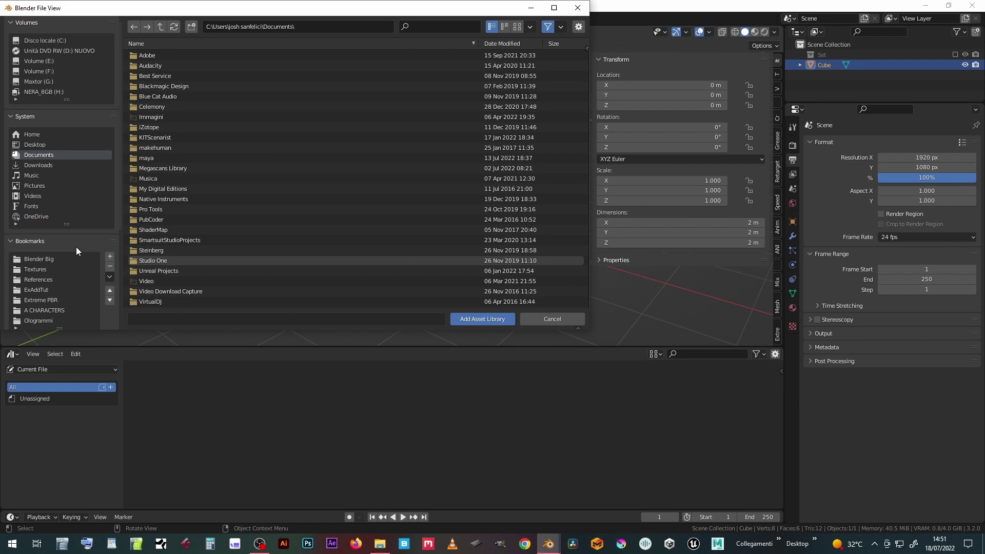
left_click(38, 321)
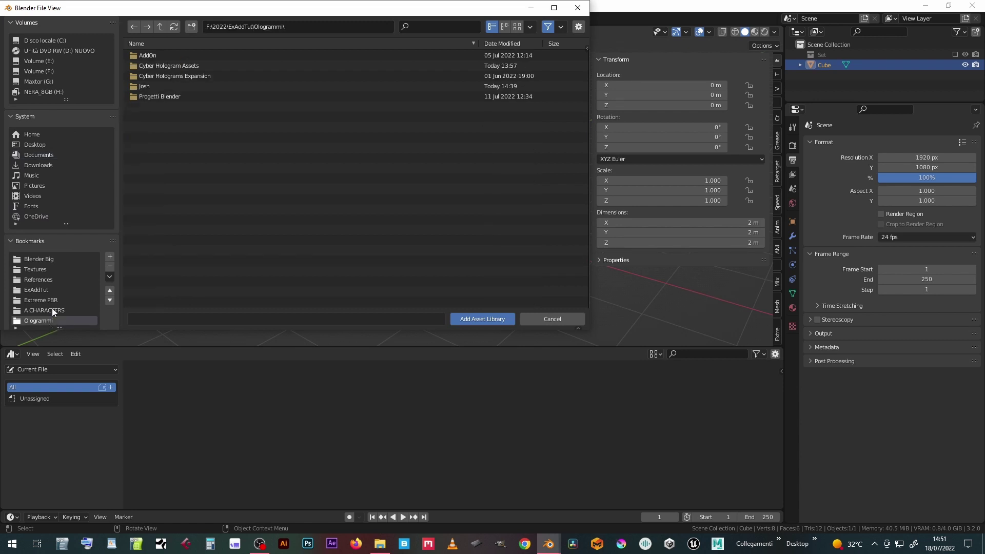
left_click(188, 66)
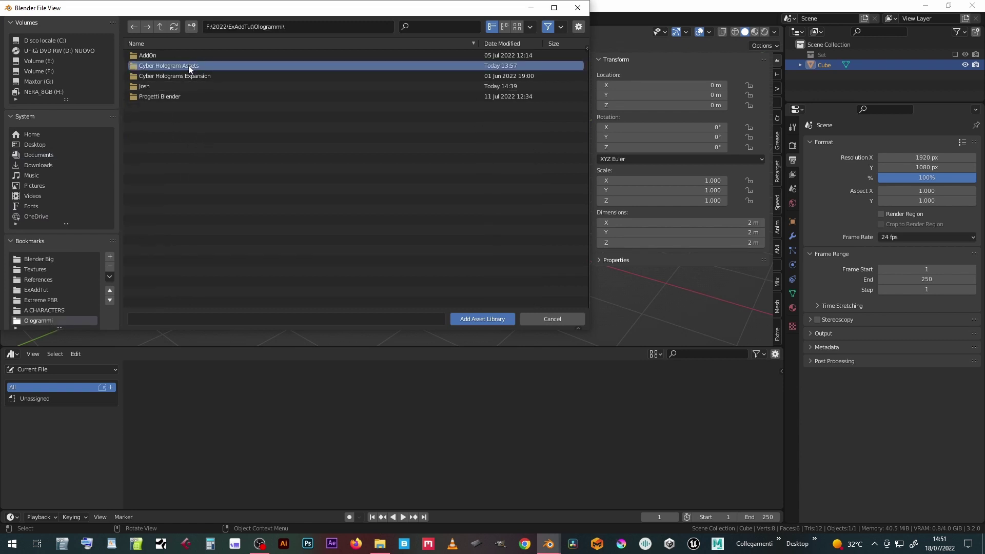
double_click(188, 65)
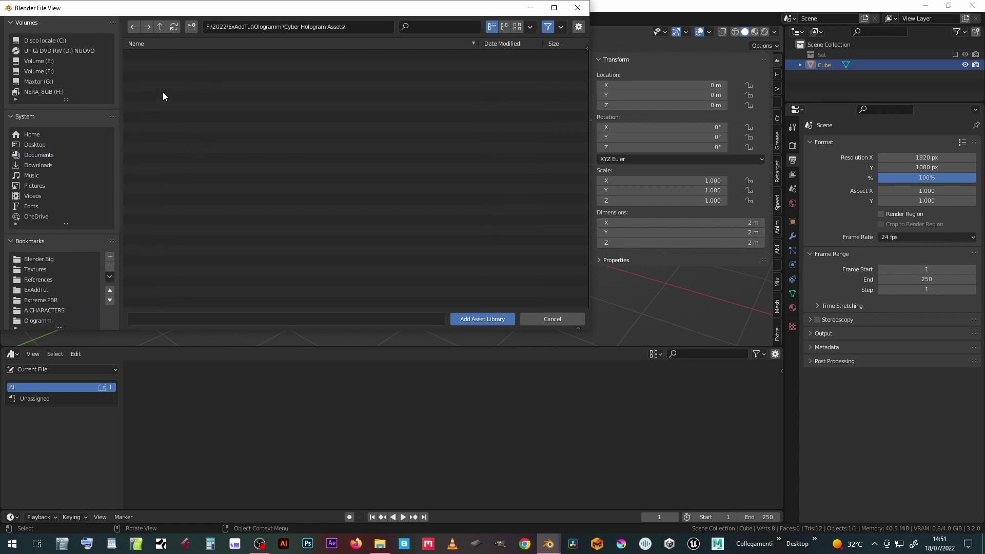
left_click(471, 318)
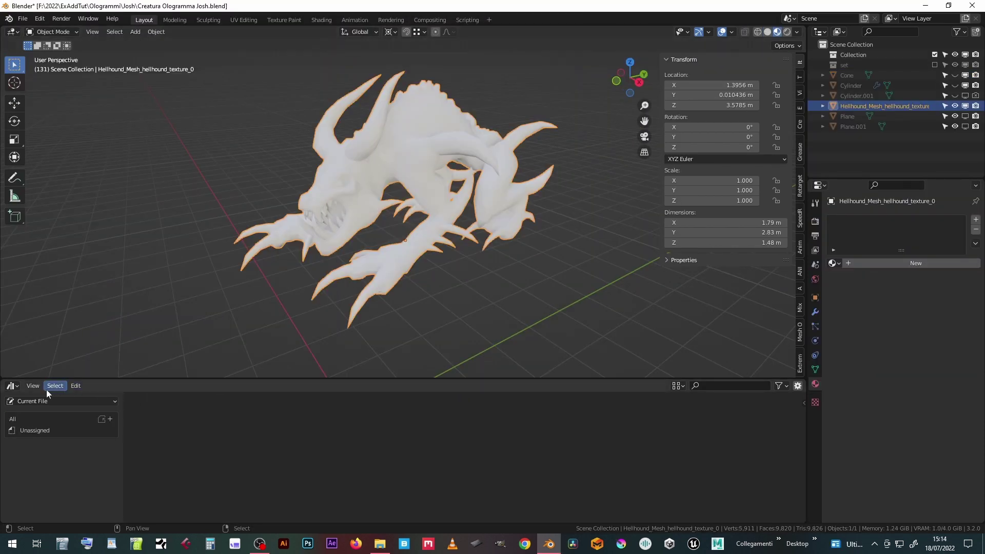
Make the bottom area an Asset Browser on the Cyber Hologram Assets library, showing Cyber Holograms materials.
left_click(13, 386)
left_click(13, 386)
left_click(321, 448)
left_click(76, 403)
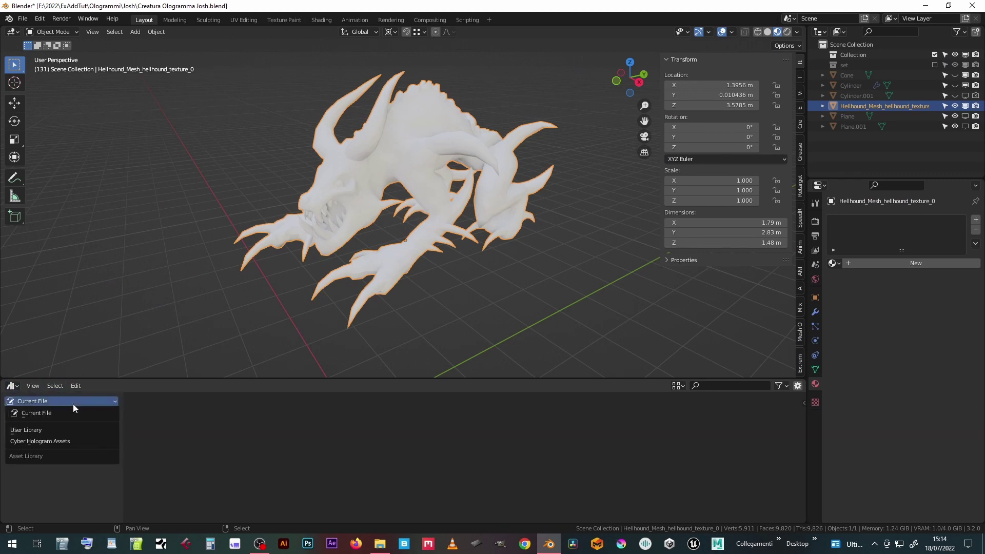
left_click(58, 429)
left_click(54, 441)
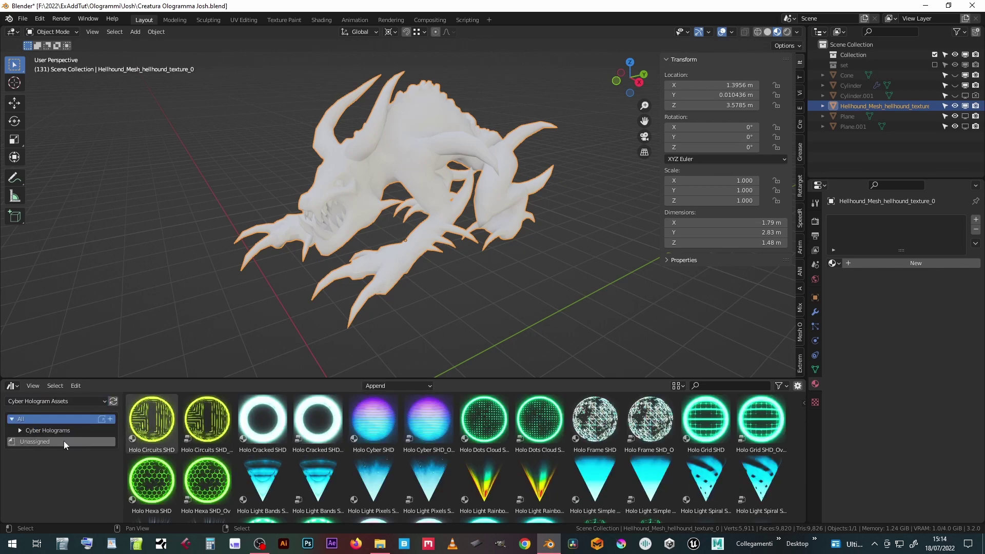
left_click(20, 431)
left_click(22, 441)
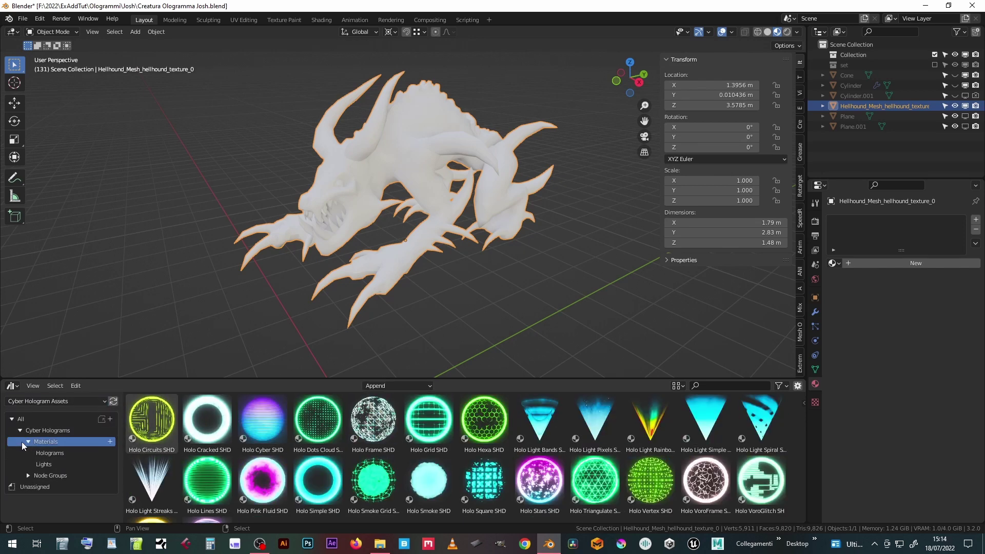
Drag Holo Hexa SHD from the Holograms materials onto the hellhound, hide overlays and enlarge the properties area.
left_click(47, 452)
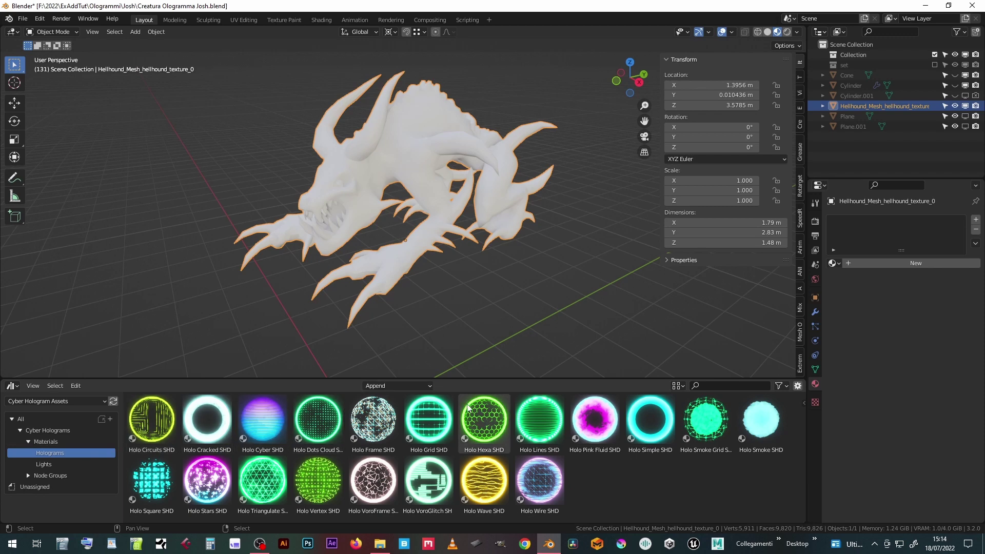
left_click_drag(481, 422, 401, 145)
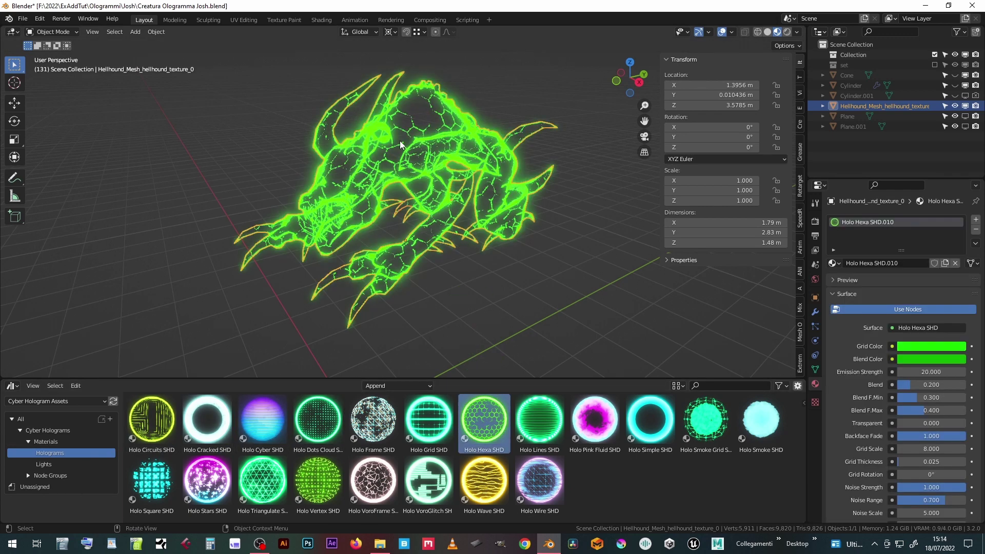
scroll(491, 224, "up", 2)
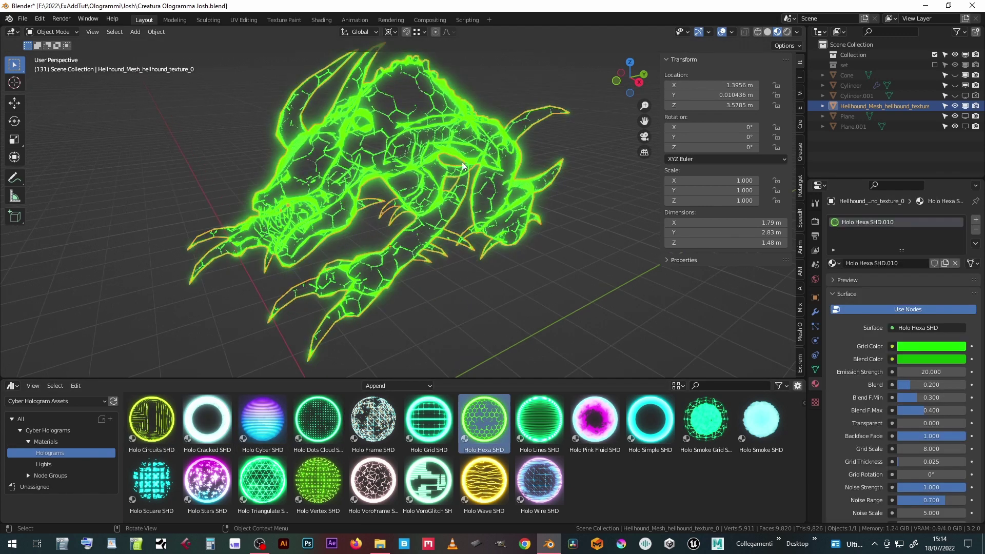
left_click(723, 31)
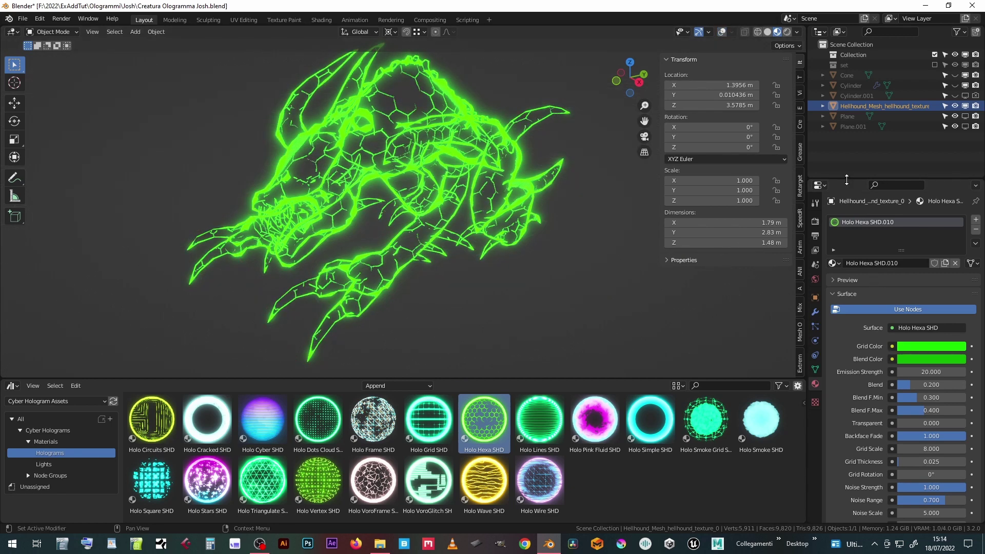
left_click_drag(847, 179, 847, 69)
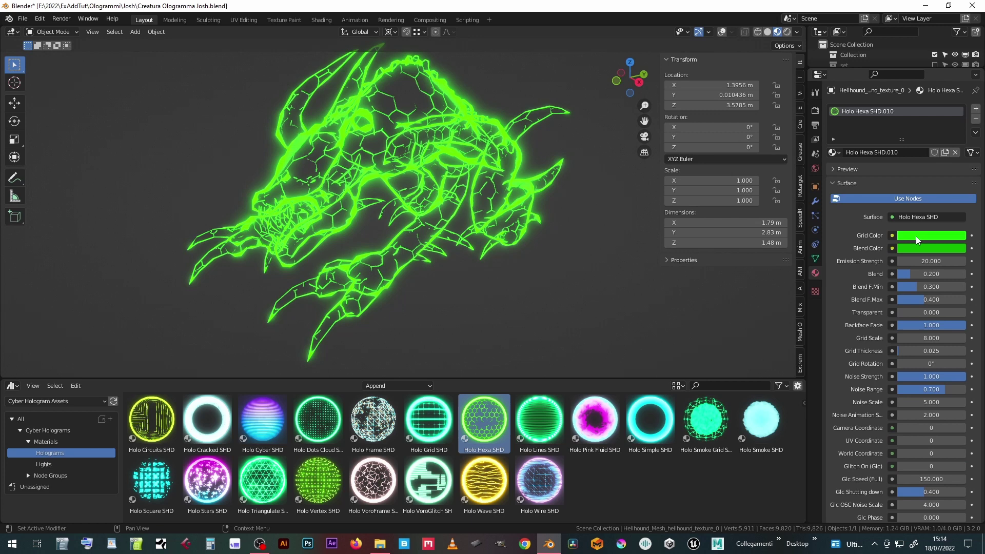
Change the hologram's Grid Color from green to yellow and its Blend Color to orange.
left_click(918, 239)
mouse_move(911, 148)
left_mouse_down()
mouse_move(896, 160)
mouse_move(881, 147)
left_mouse_up()
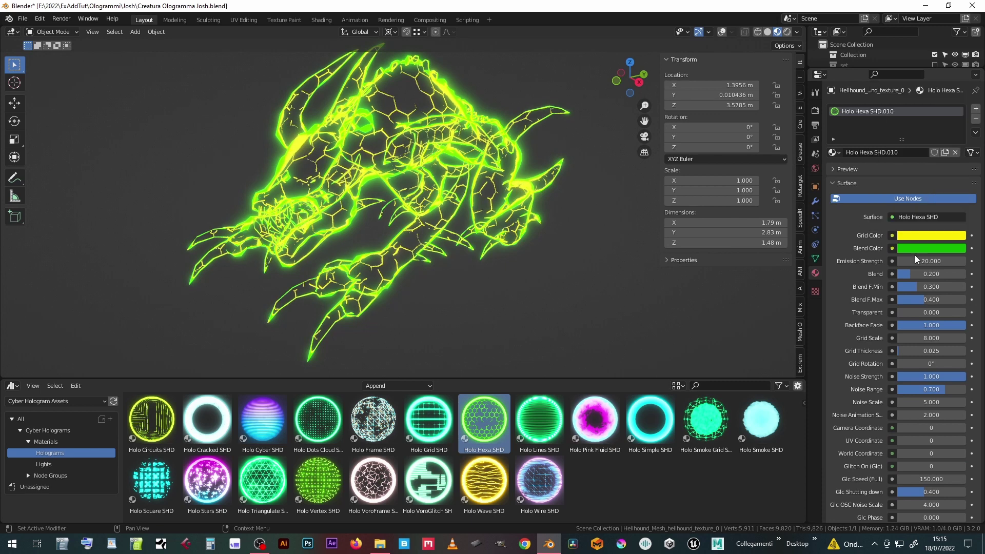
left_click(919, 251)
left_click(889, 169)
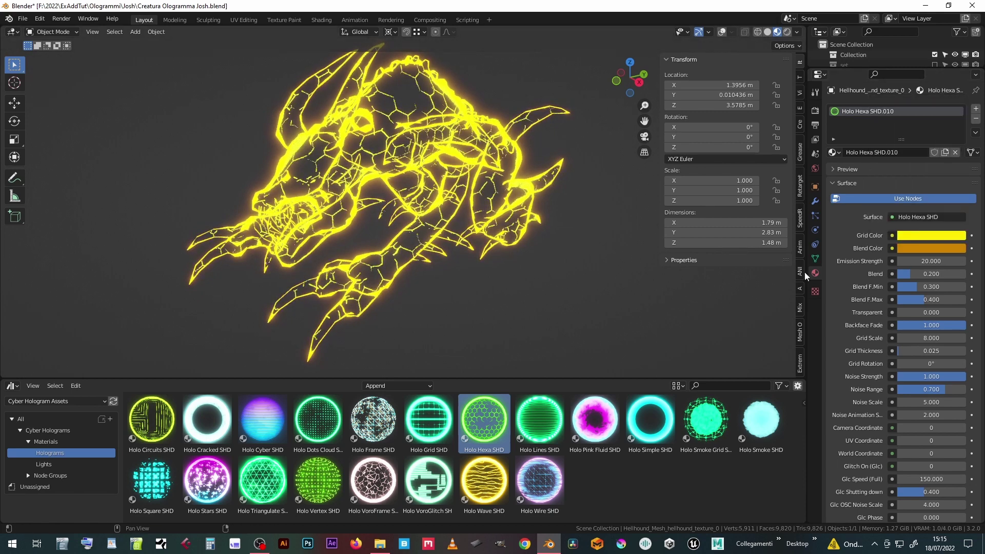
Raise the Emission Strength slightly and fine-tune the orange Blend Color.
left_click_drag(925, 262, 872, 287)
scroll(418, 186, "down", 6)
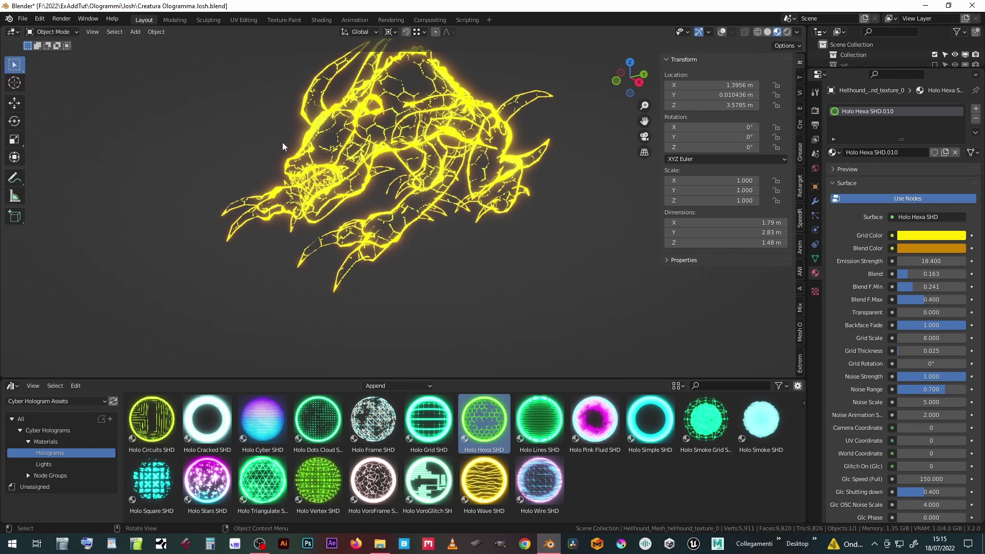
left_click(919, 249)
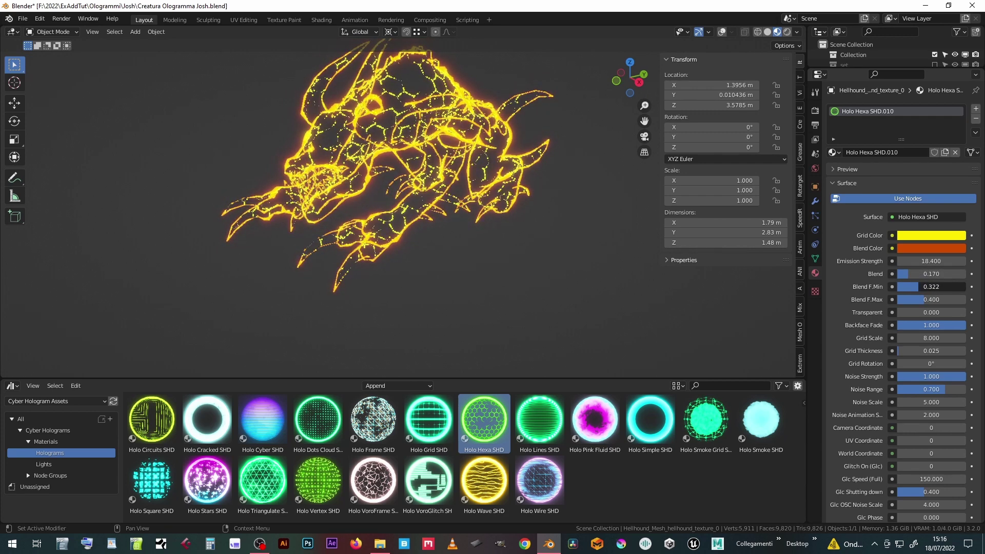
scroll(949, 292, "down", 2)
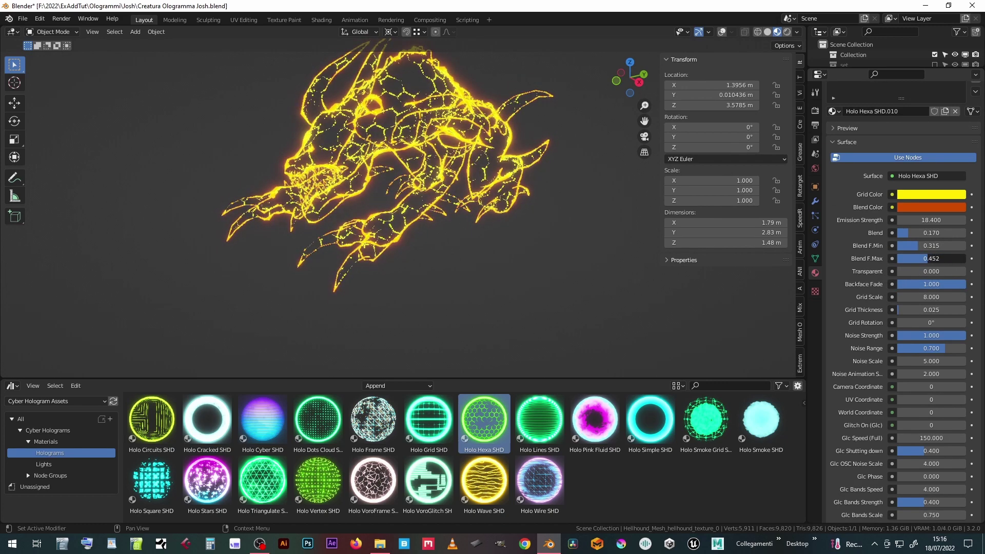
Lower Blend F.Max to 0.370, thicken Grid Thickness to 0.121, and set Grid Rotation to 10.6d.
left_click_drag(927, 258, 922, 259)
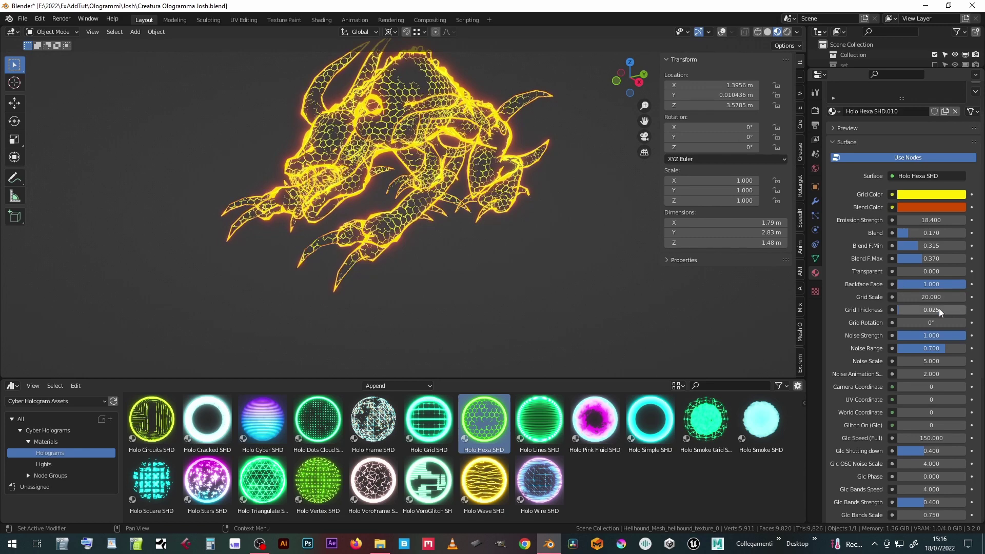
left_click_drag(929, 309, 950, 310)
left_click(925, 323)
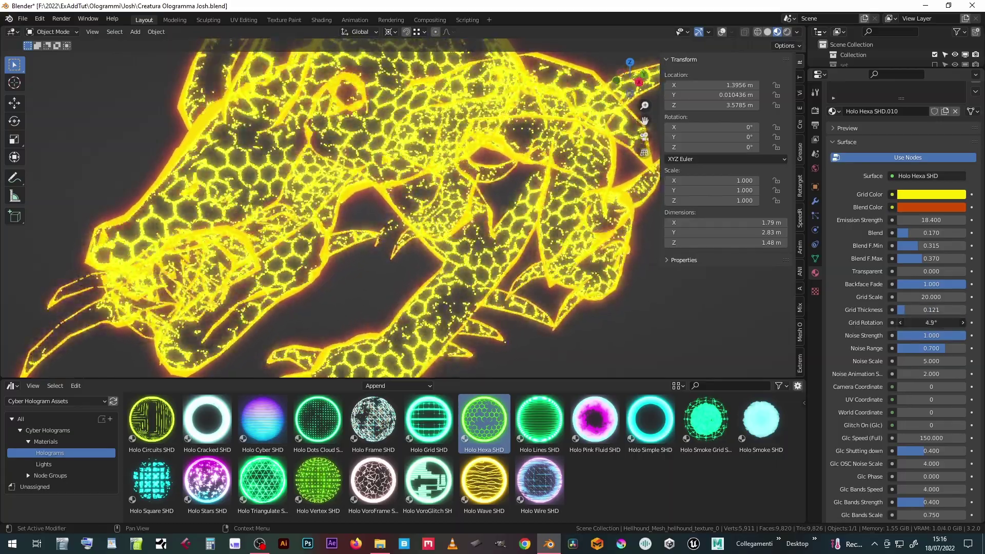
type("10.6d")
key("Return")
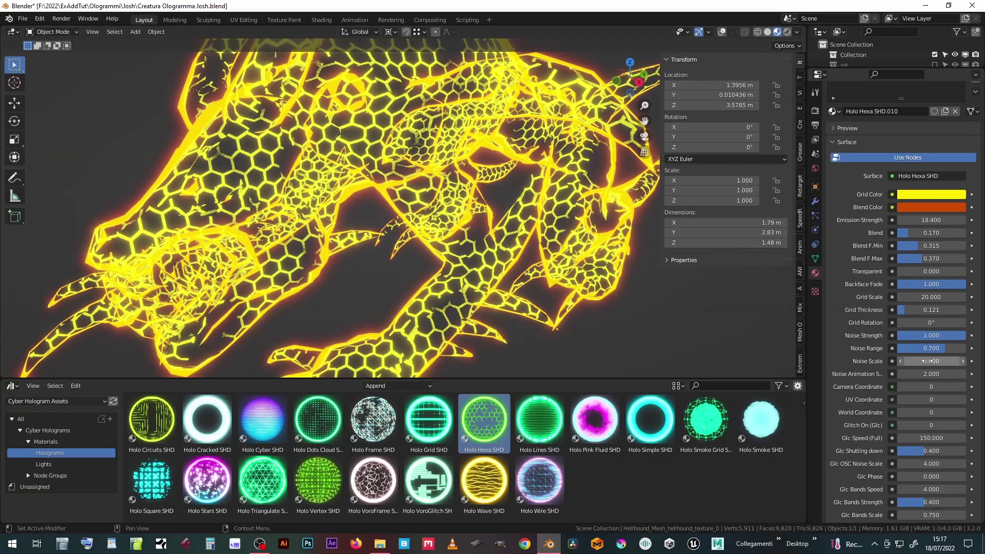
Adjust Noise Scale to 28.1 and Noise Range to 0.678, and clear the Noise Animation Speed field.
left_click_drag(927, 361, 949, 361)
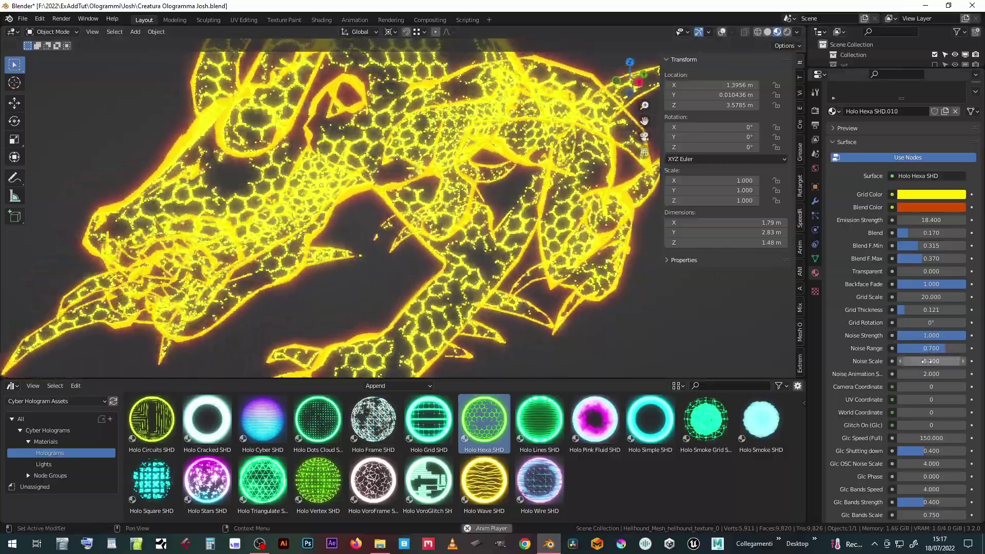
left_click_drag(926, 361, 959, 374)
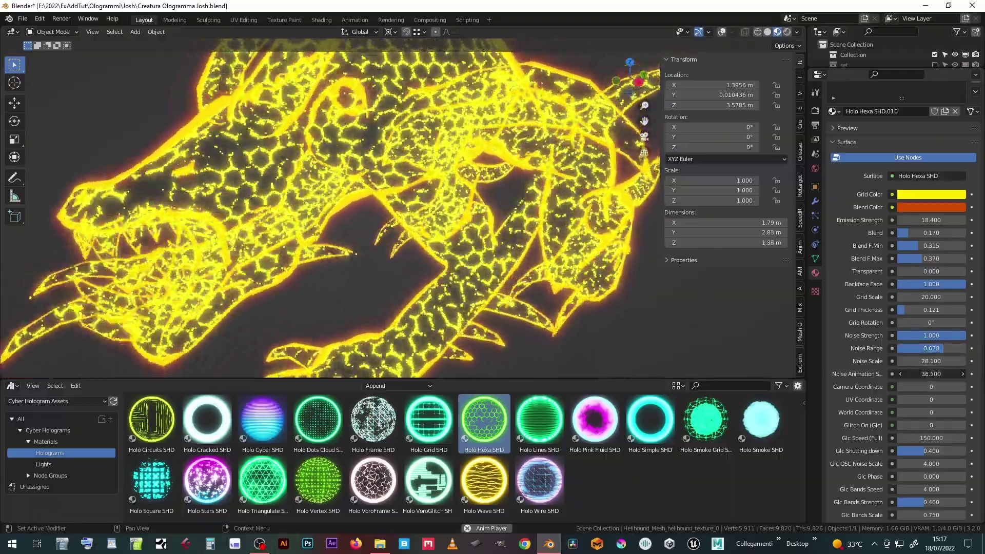
left_click(931, 374)
key("BackSpace")
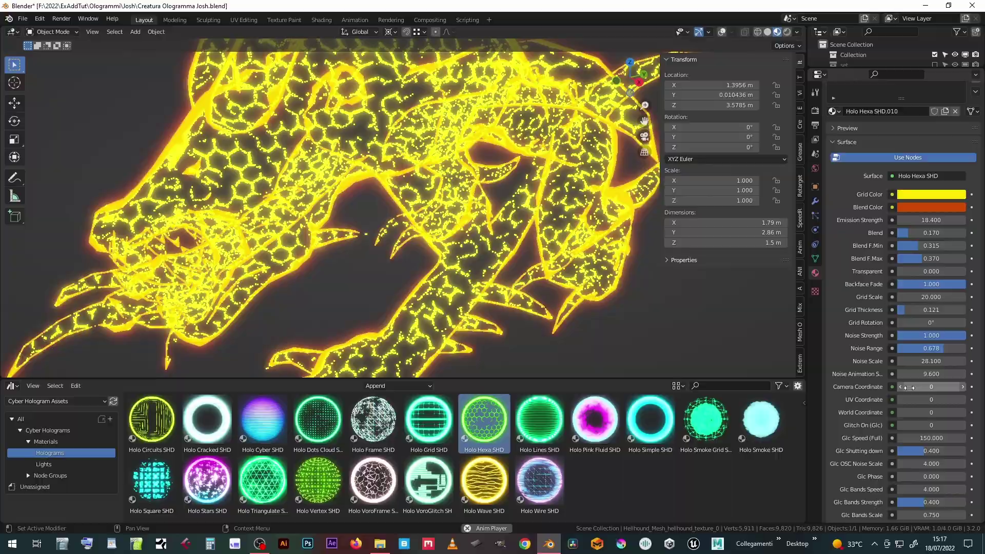
scroll(909, 388, "down", 4)
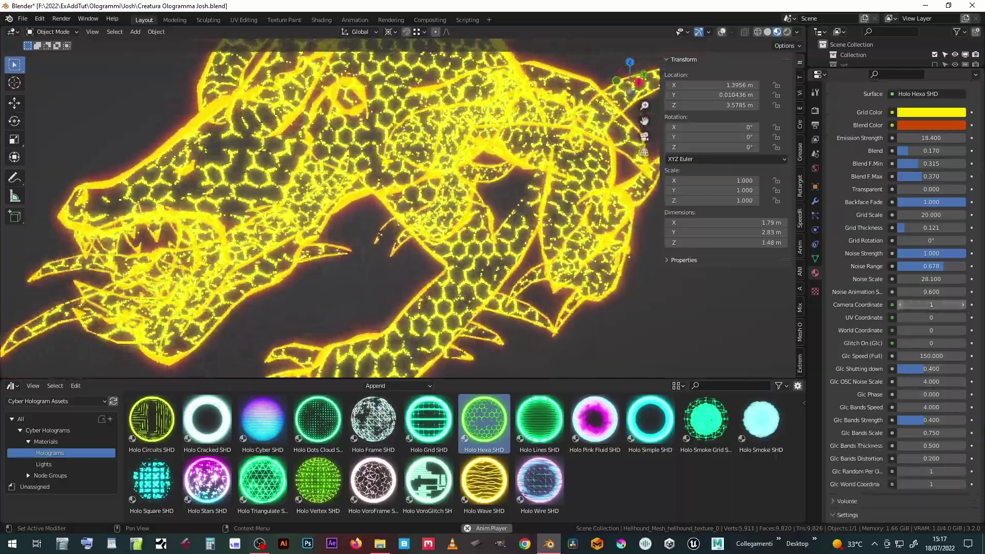
left_click(901, 305)
left_click_drag(916, 318, 949, 330)
left_click(900, 317)
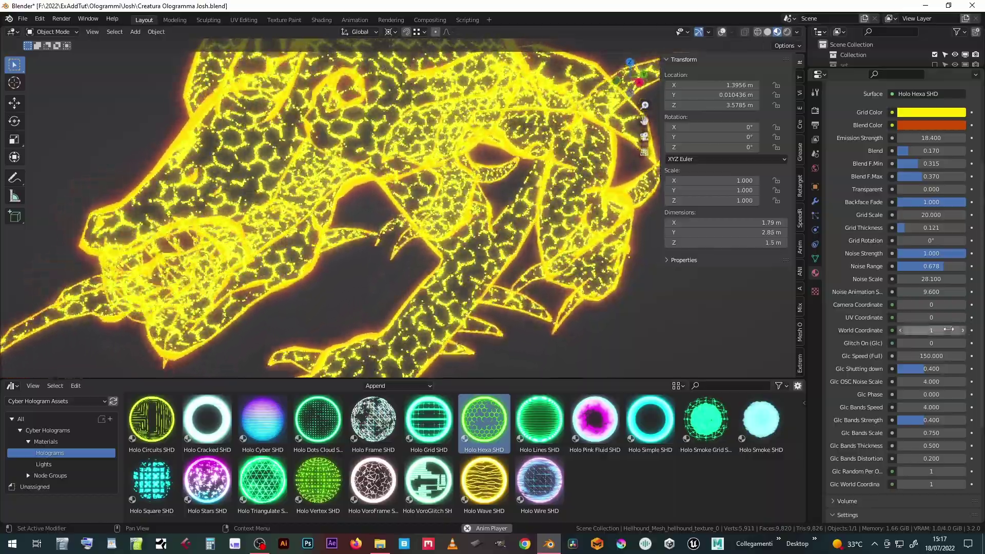
scroll(453, 253, "down", 3)
mouse_move(454, 253)
middle_mouse_down()
mouse_move(410, 230)
mouse_move(453, 253)
middle_mouse_up()
key("g")
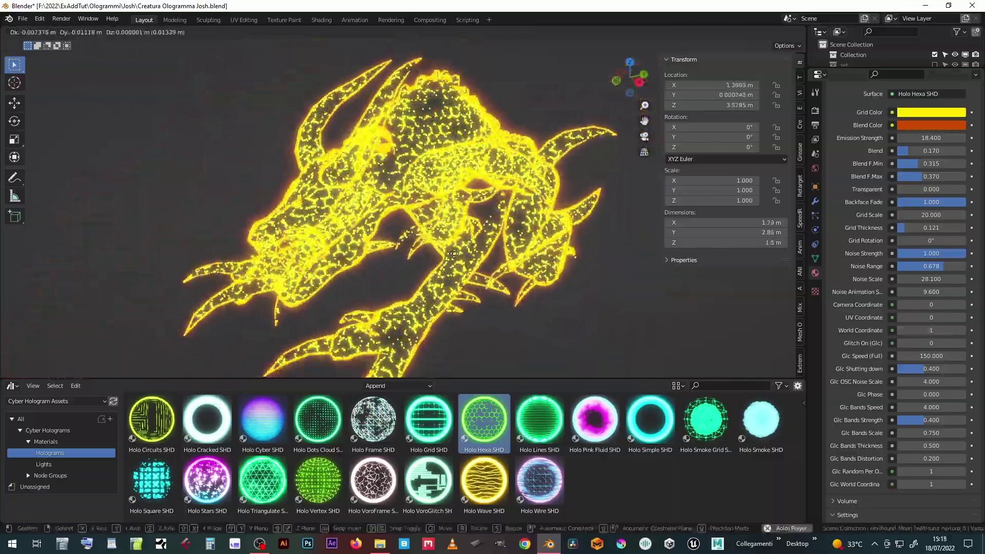
left_click(497, 267)
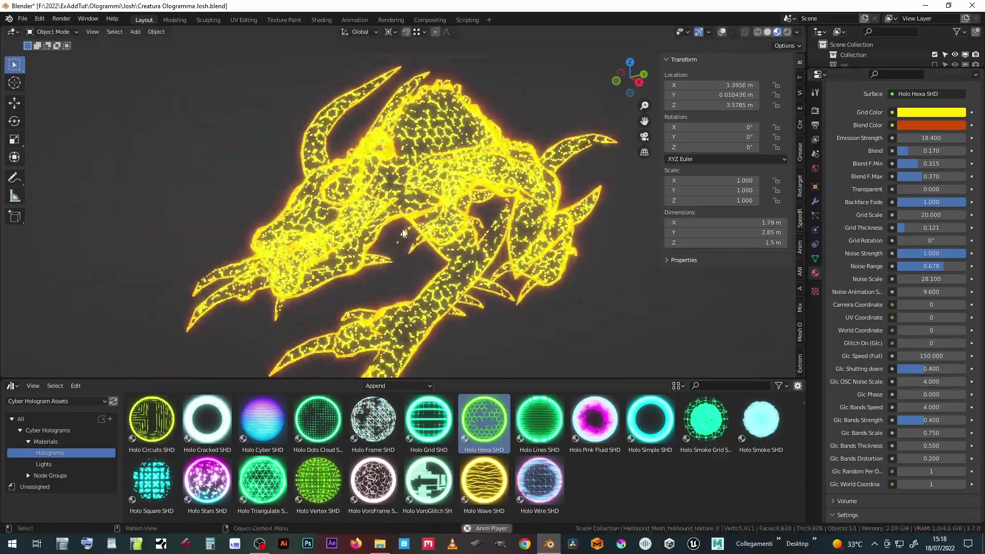
key("g")
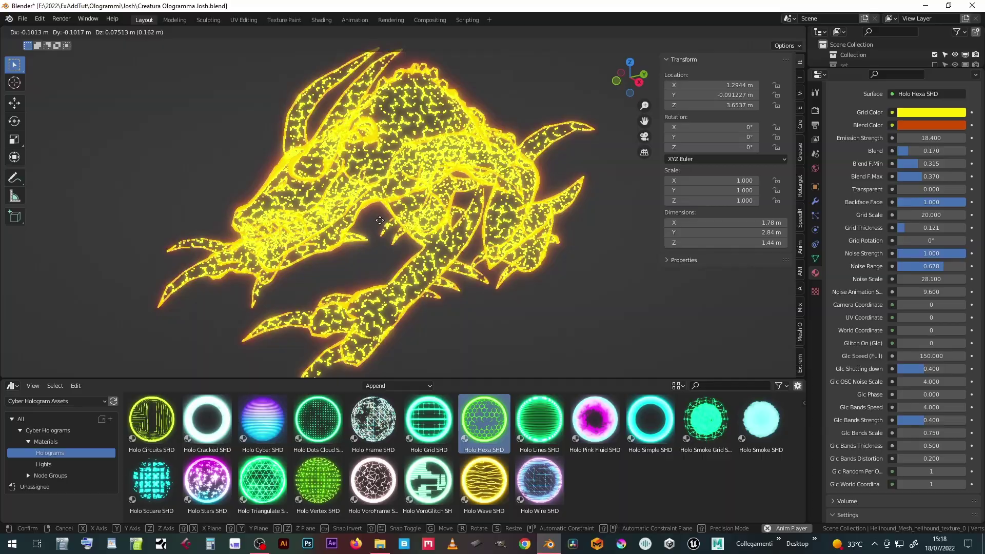
key("Escape")
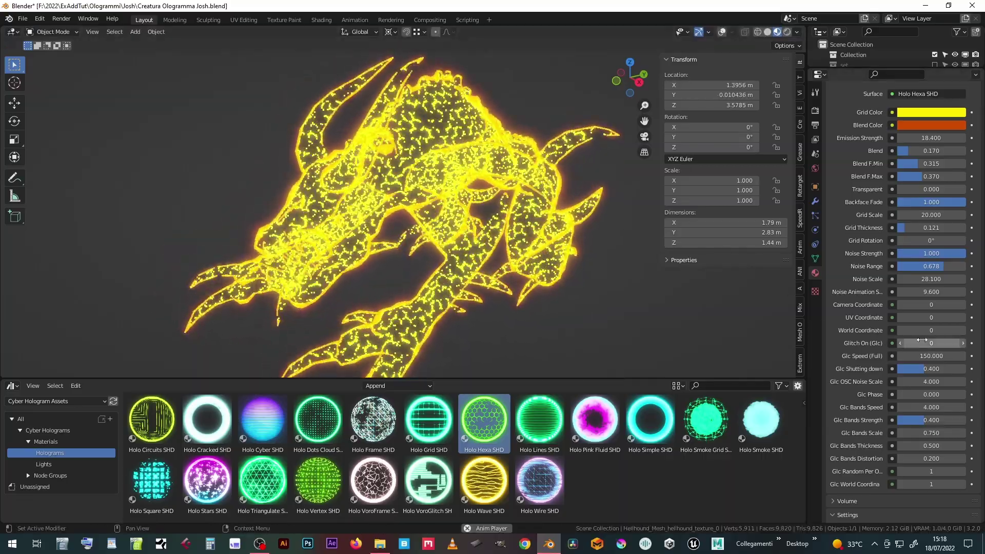
Turn the glitch on, with Glc Bands Strength 1, Glc Shutting down 0 and Glc Speed 500.
left_click(963, 343)
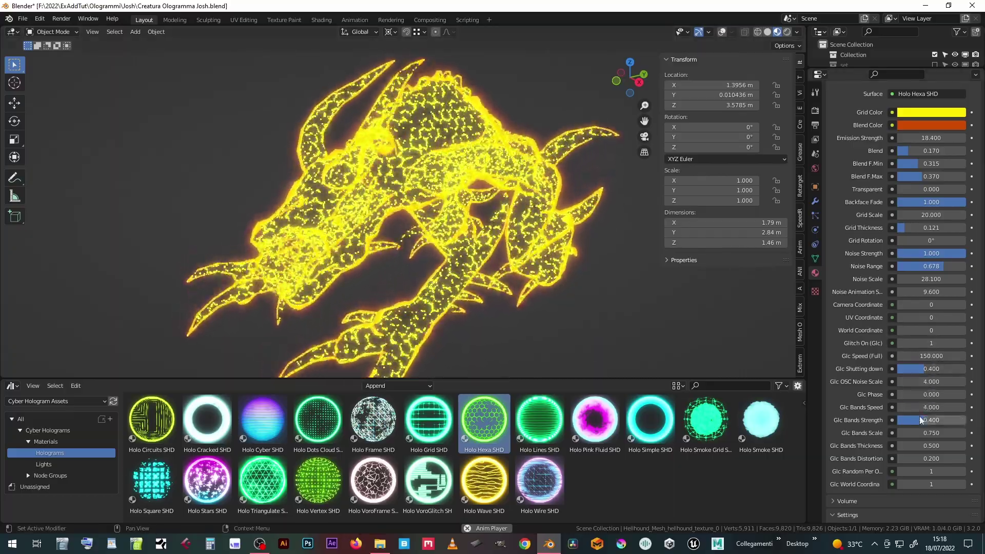
left_click_drag(921, 421, 969, 422)
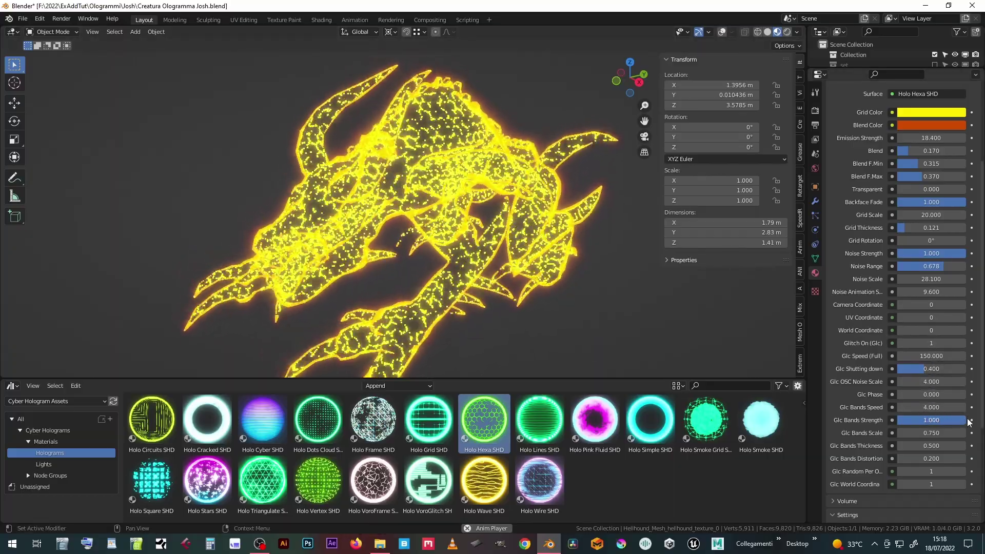
left_click_drag(925, 368, 842, 355)
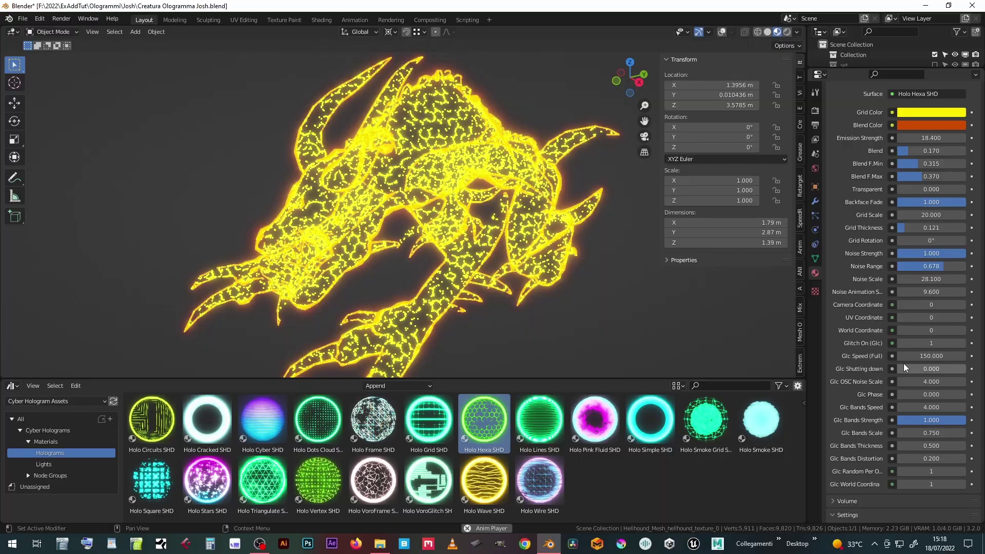
mouse_move(914, 356)
left_mouse_down()
mouse_move(955, 356)
mouse_move(914, 355)
left_mouse_up()
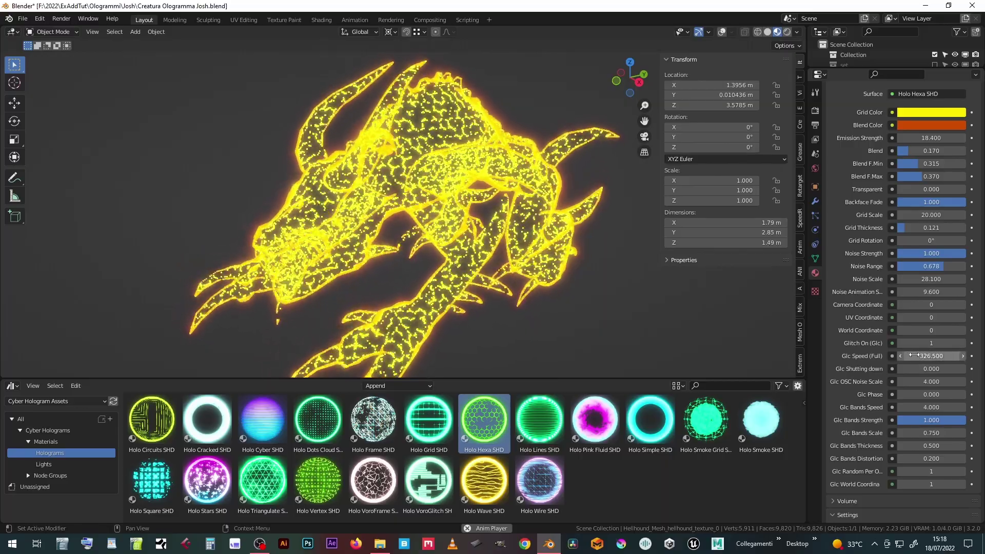
left_click(914, 356)
type("500")
key("Return")
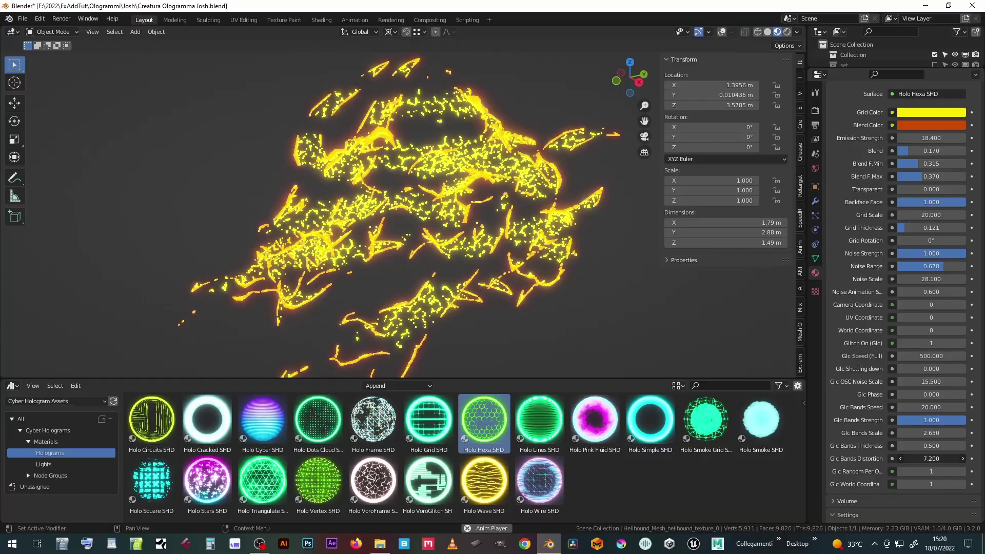
Raise Glc Bands Distortion to 10, Glc Shutting down to 0.511, and toggle Glc Random Per Object off and on.
left_click_drag(931, 459, 962, 458)
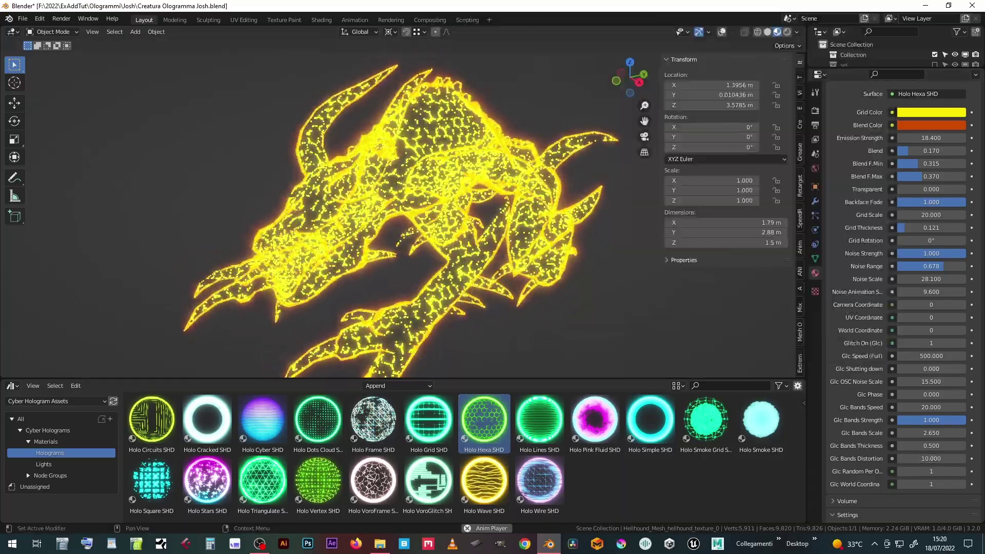
mouse_move(902, 368)
left_mouse_down()
mouse_move(955, 369)
mouse_move(921, 369)
left_mouse_up()
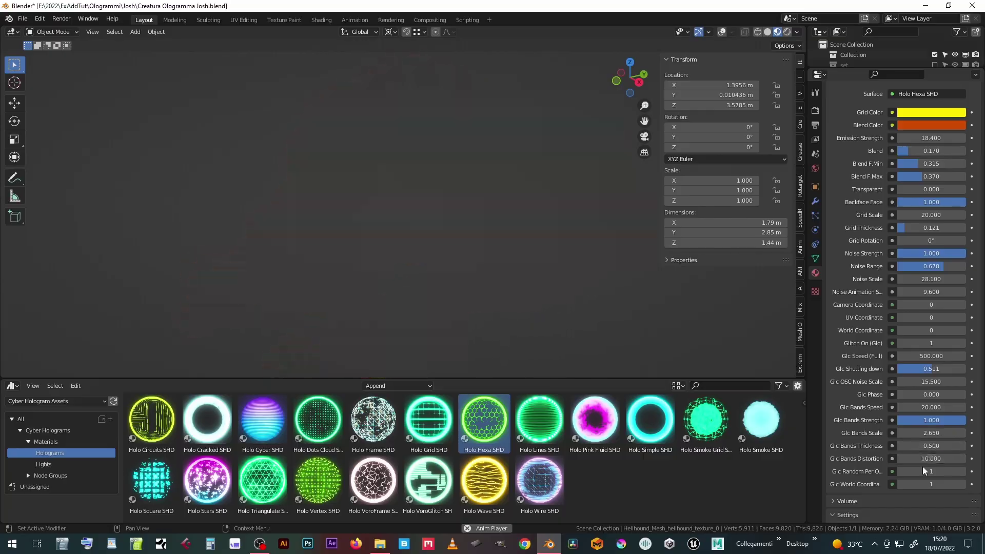
left_click(900, 471)
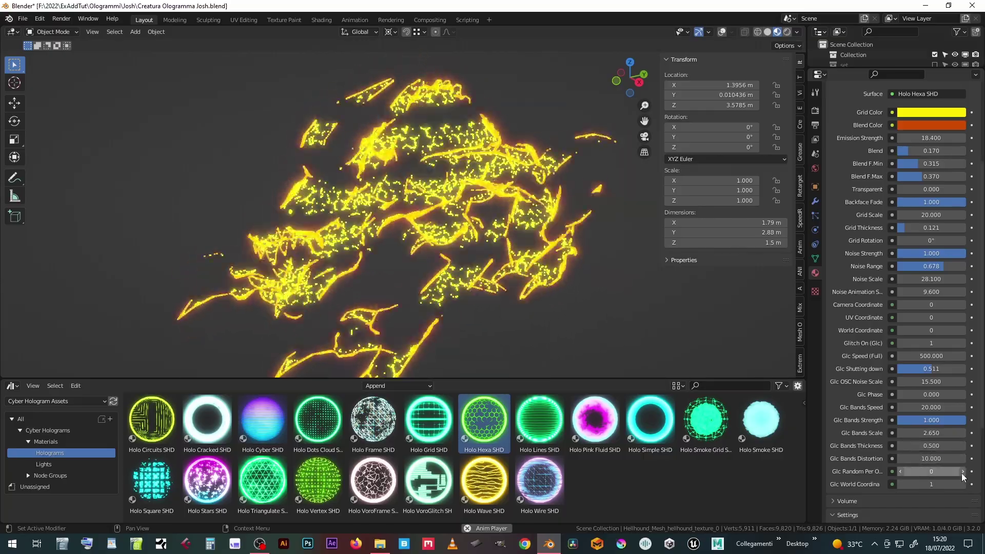
left_click(964, 471)
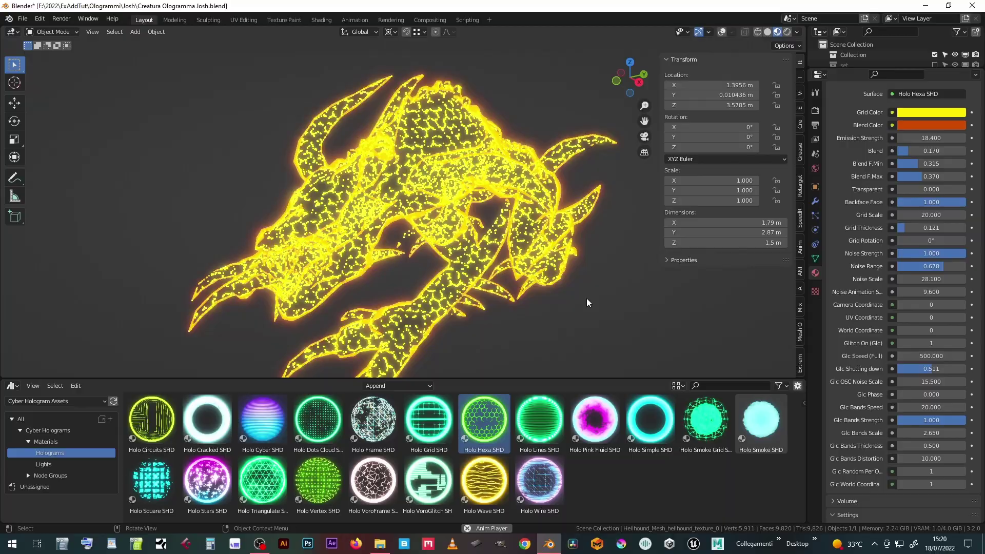